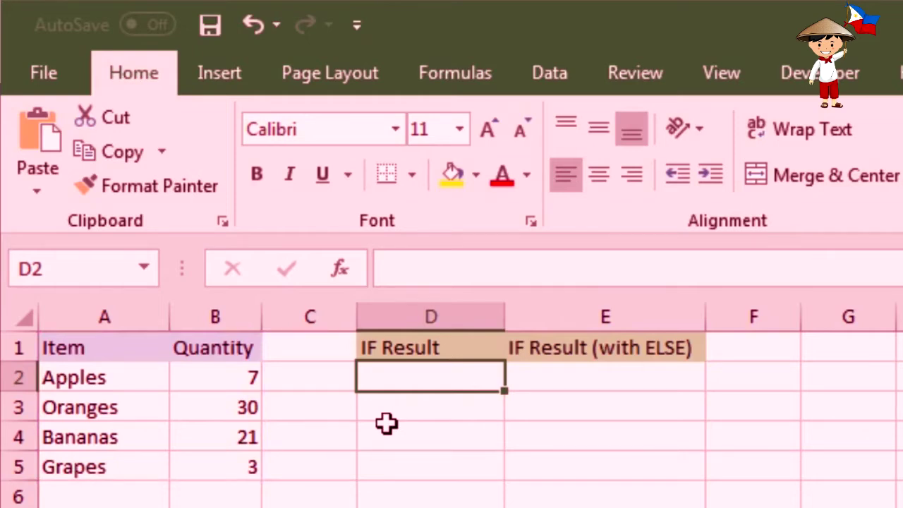
Enter the formula =IF(B2<10,"Reorder") in cell D2 under IF Result.
text(=IF)
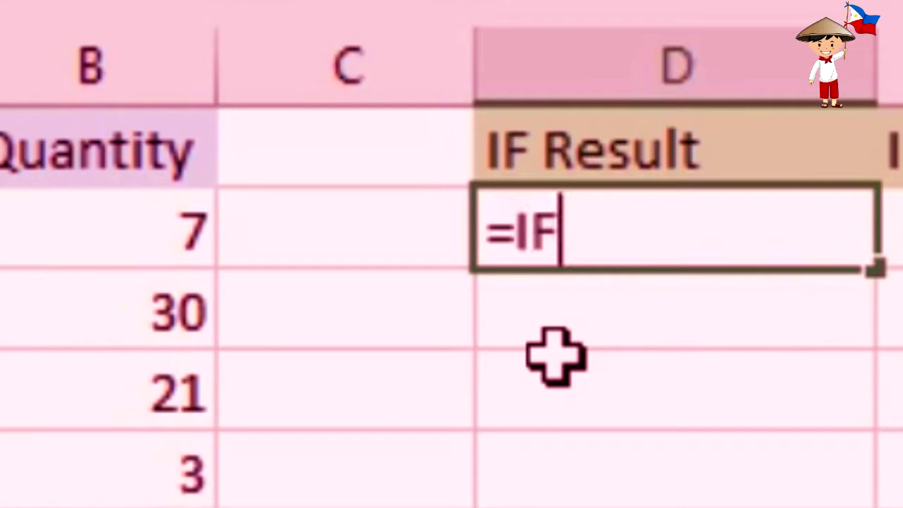
text(()
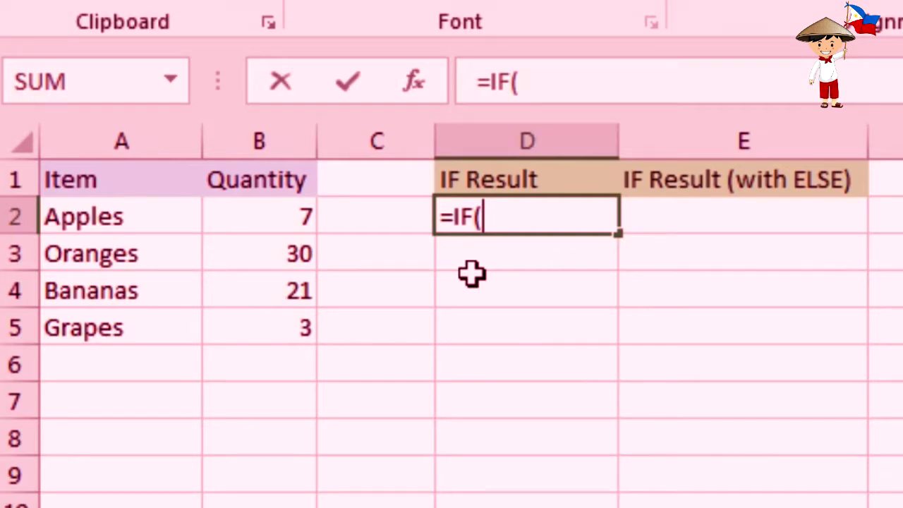
text(B2)
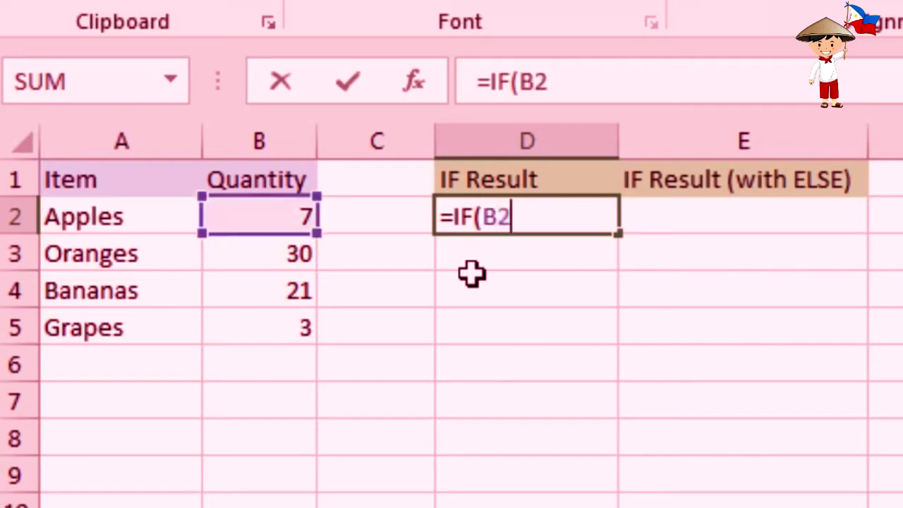
text(<10)
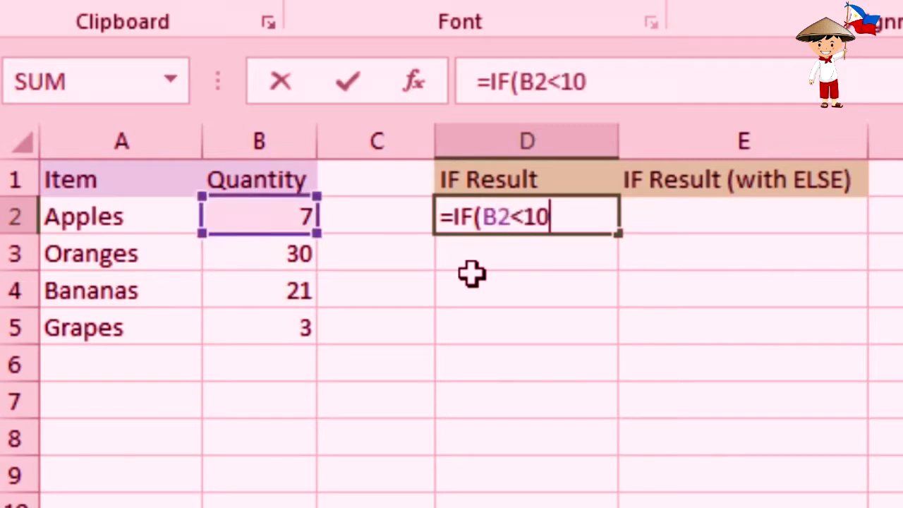
text(,)
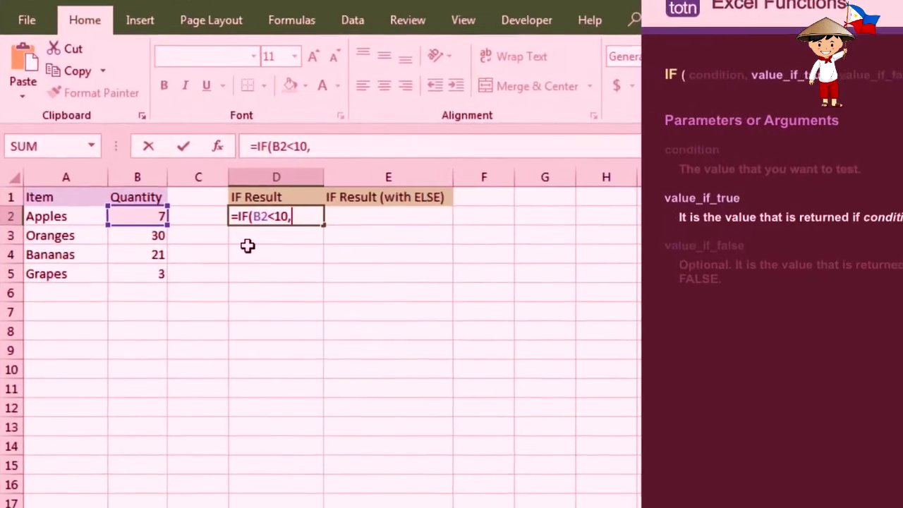
text(")
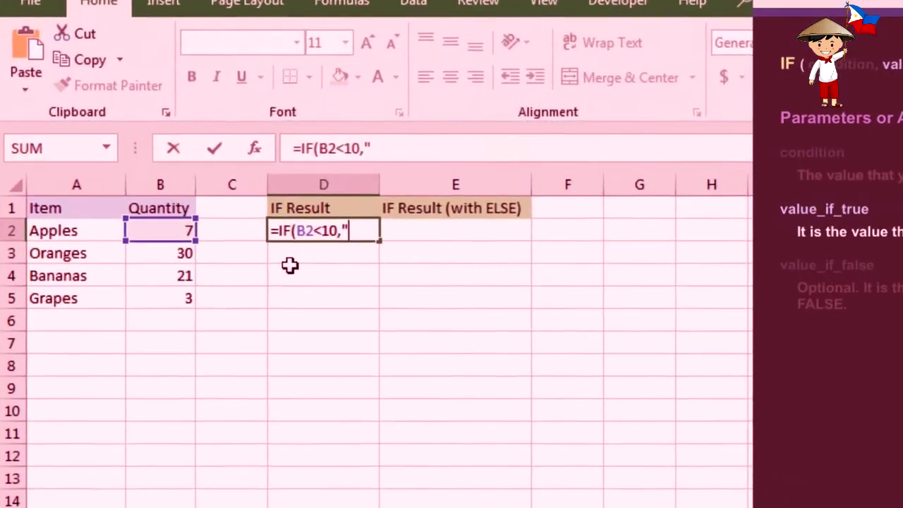
text(R)
text(e)
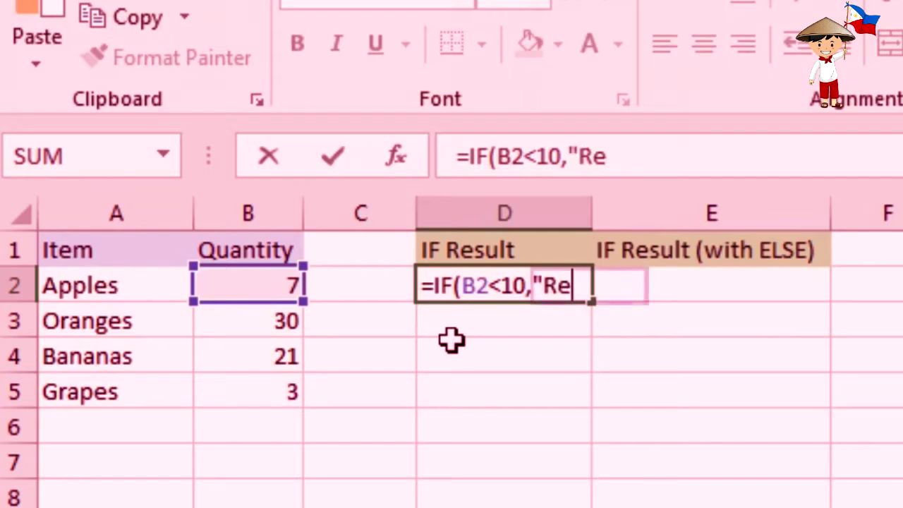
text(order"))
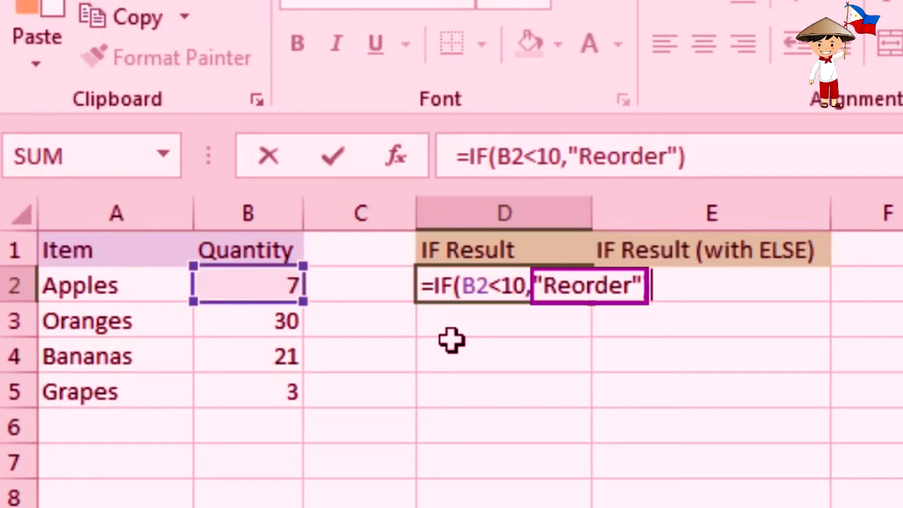
text())
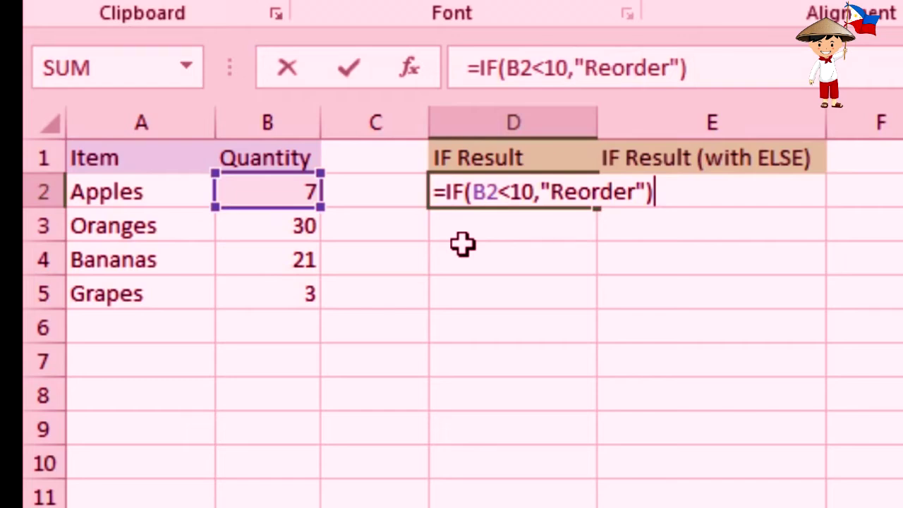
key(Return)
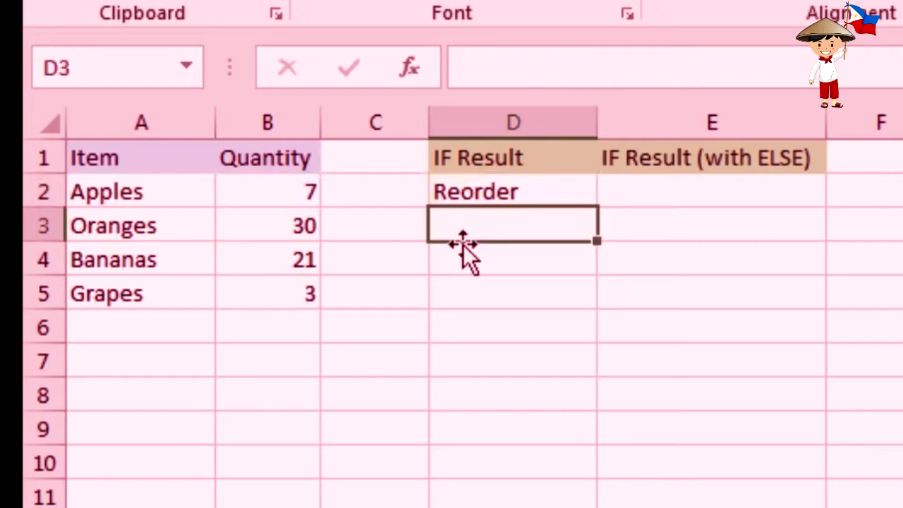
Fill the D2 formula down through D5 and inspect the copied formula in each cell.
click(554, 187)
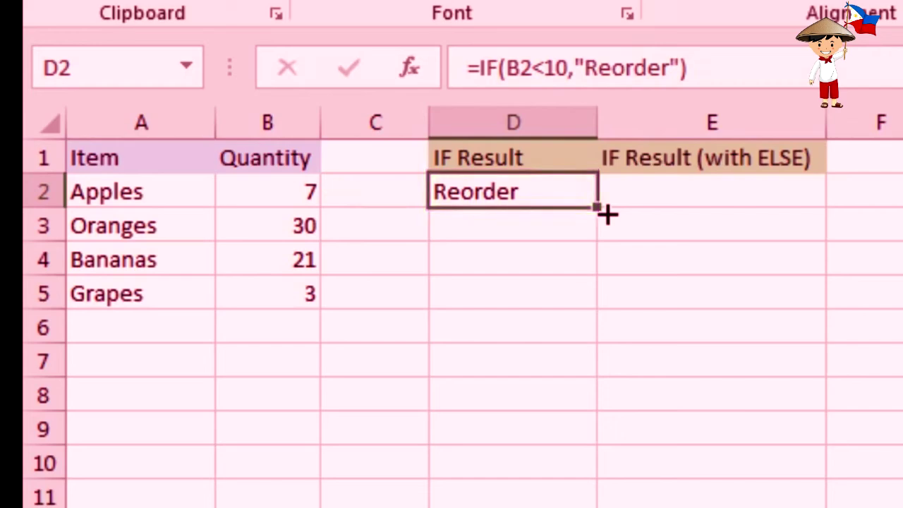
drag(593, 207, 583, 324)
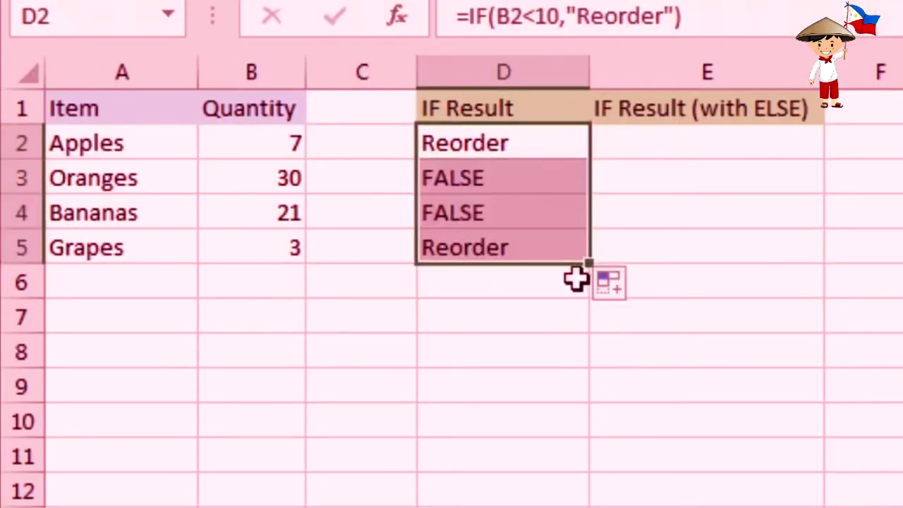
click(492, 141)
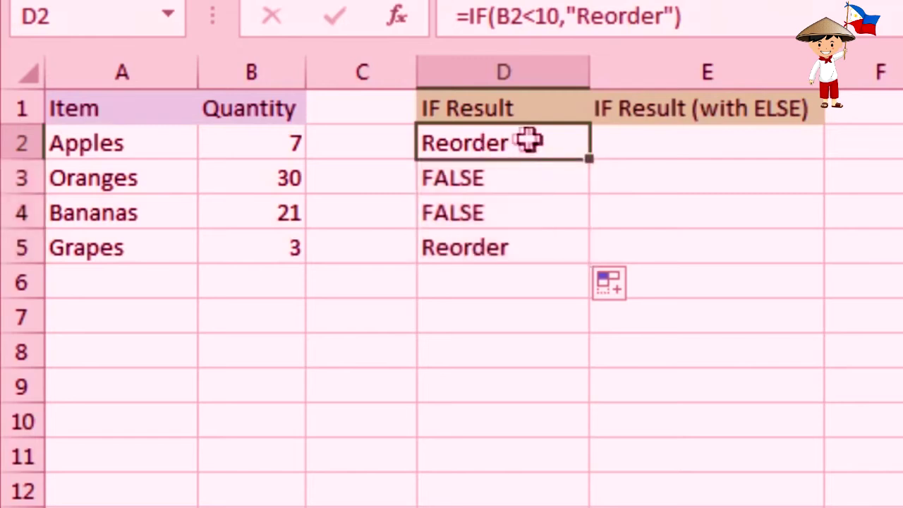
click(554, 177)
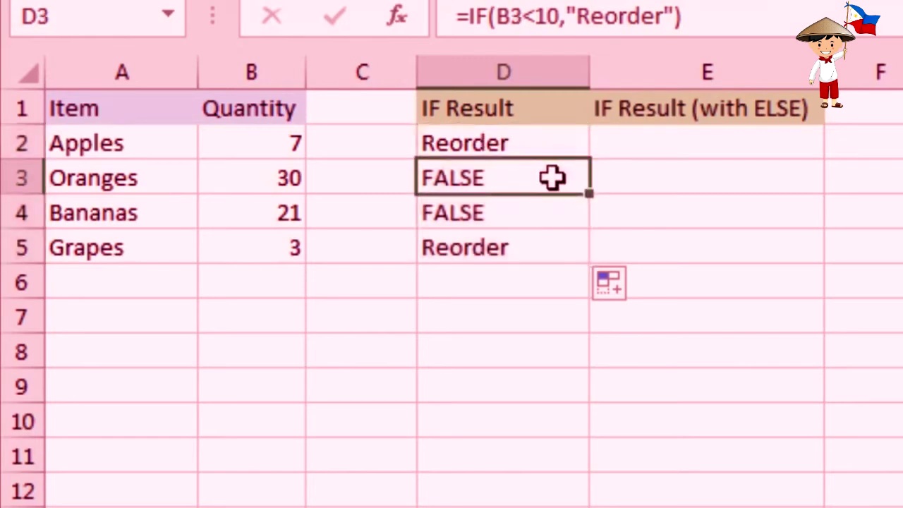
click(549, 215)
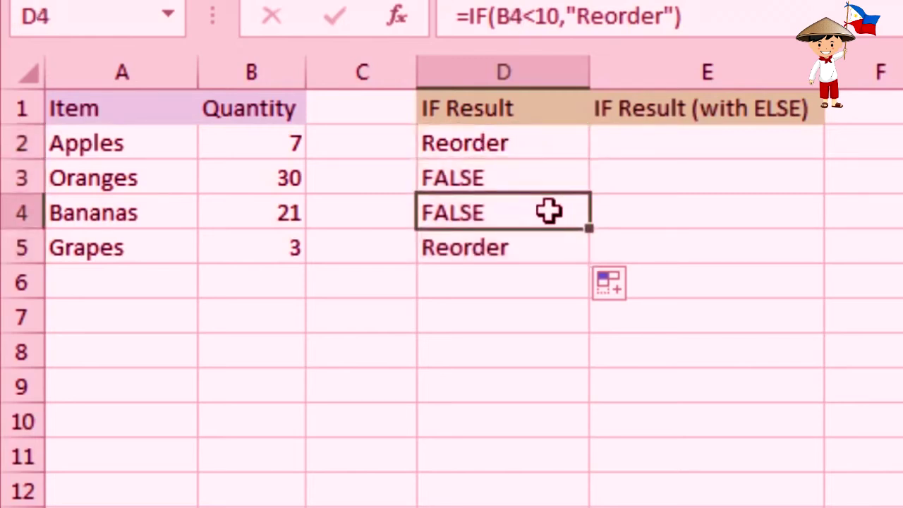
click(548, 252)
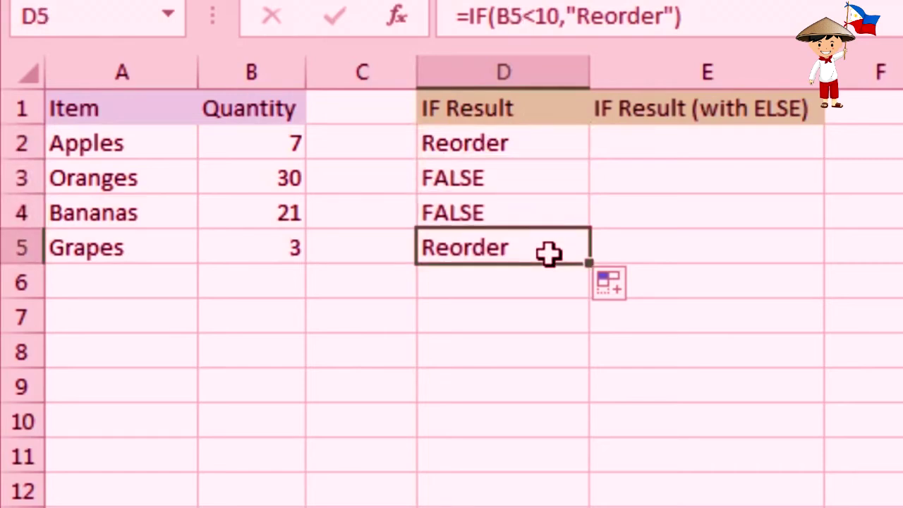
drag(529, 169, 528, 218)
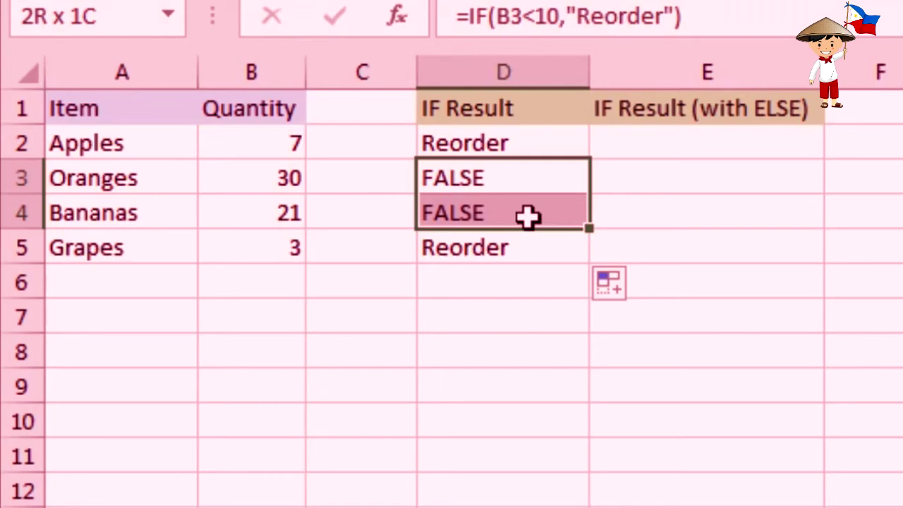
click(537, 247)
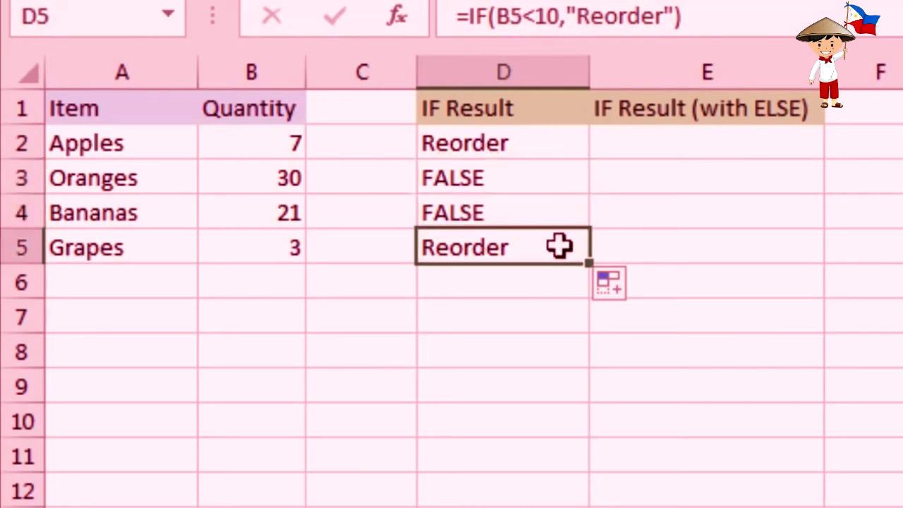
Enter the formula =IF(B2<10,"Reorder","") in cell E2 under IF Result (with ELSE).
click(679, 136)
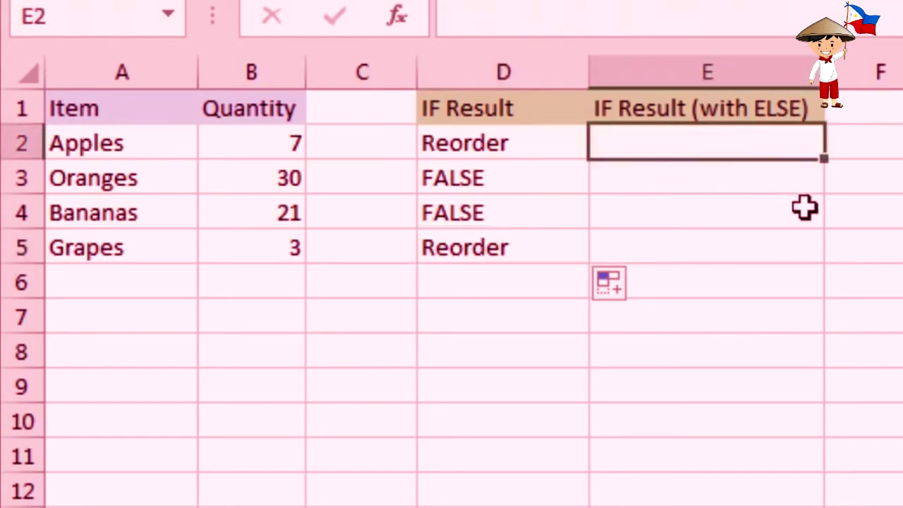
text(=IF()
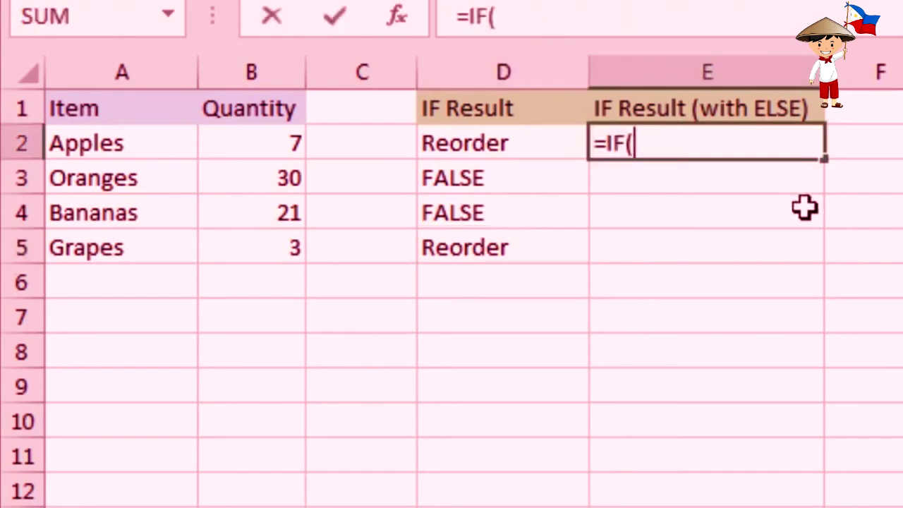
text(B)
text(2<10,)
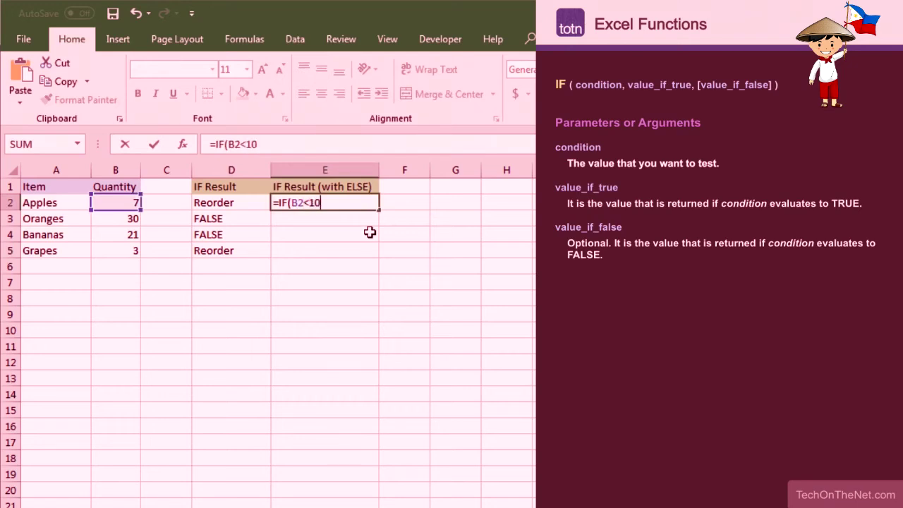
text("Re)
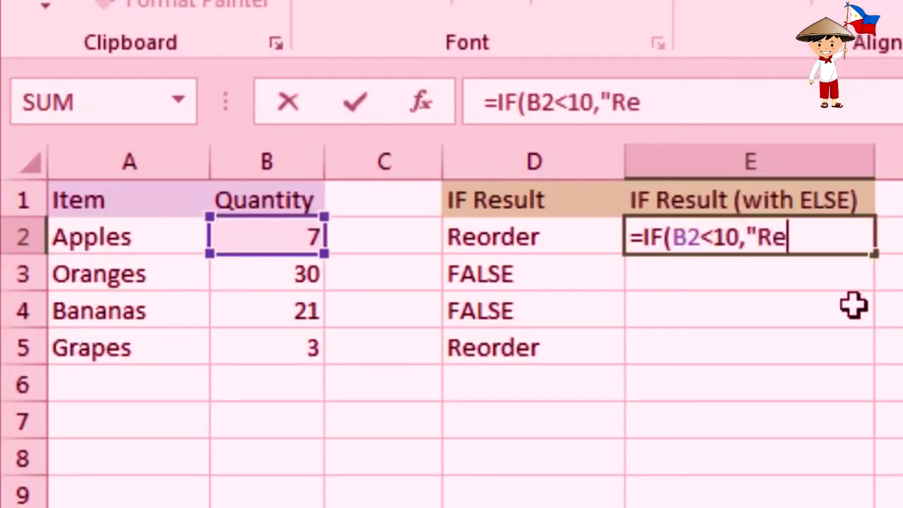
text(order",)
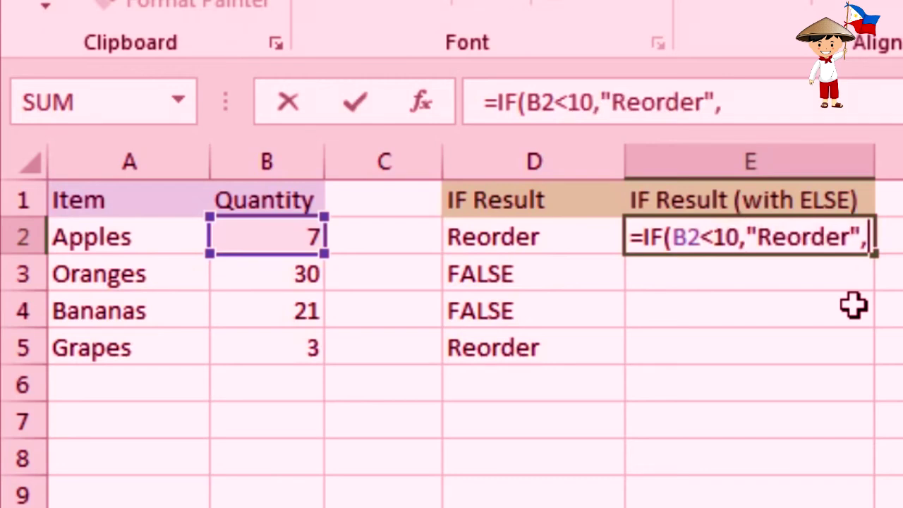
text("")
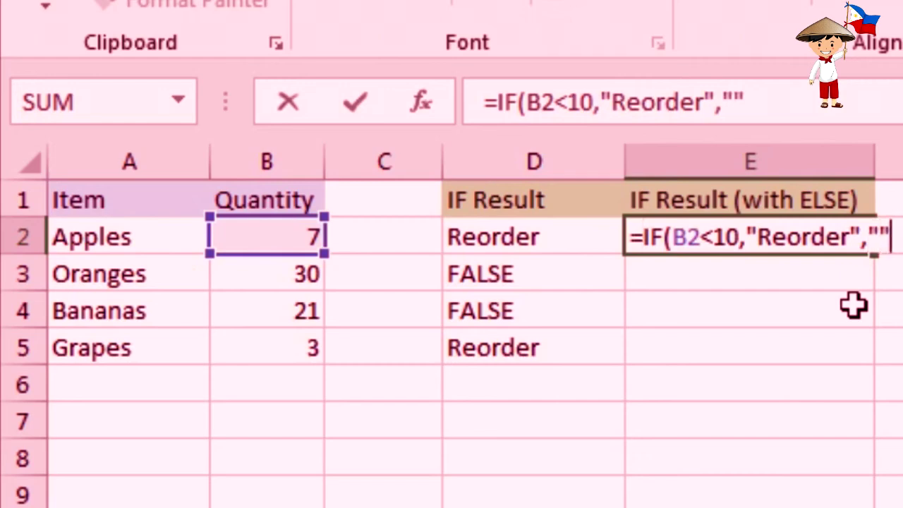
text())
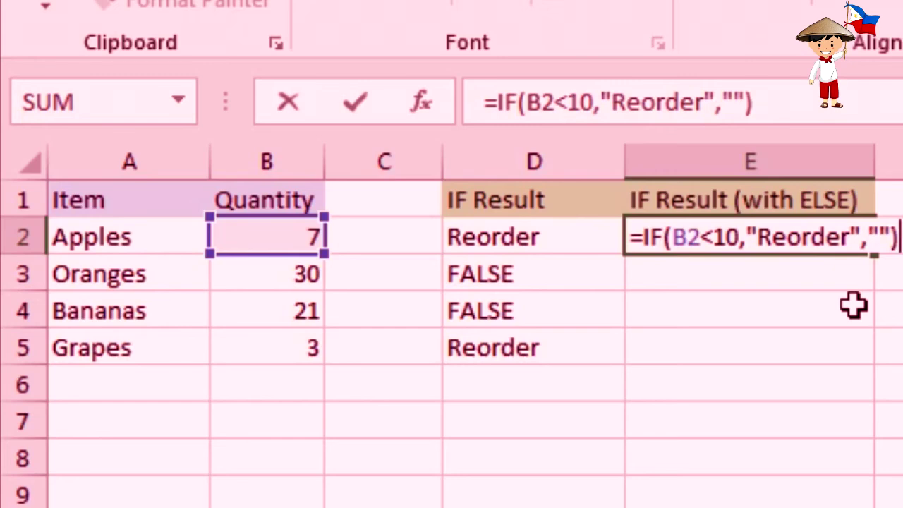
key(Return)
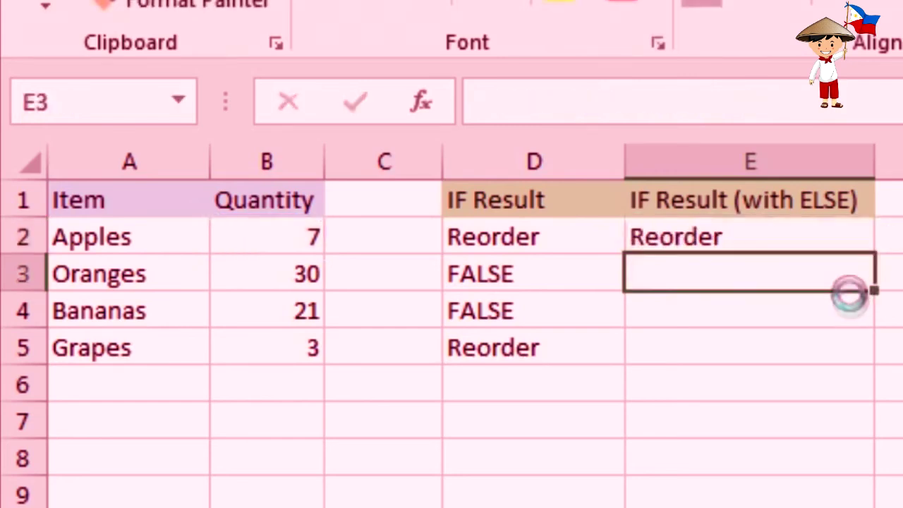
Fill the E2 formula down through E5 and review each cell's formula in that column.
click(825, 237)
drag(872, 255, 875, 356)
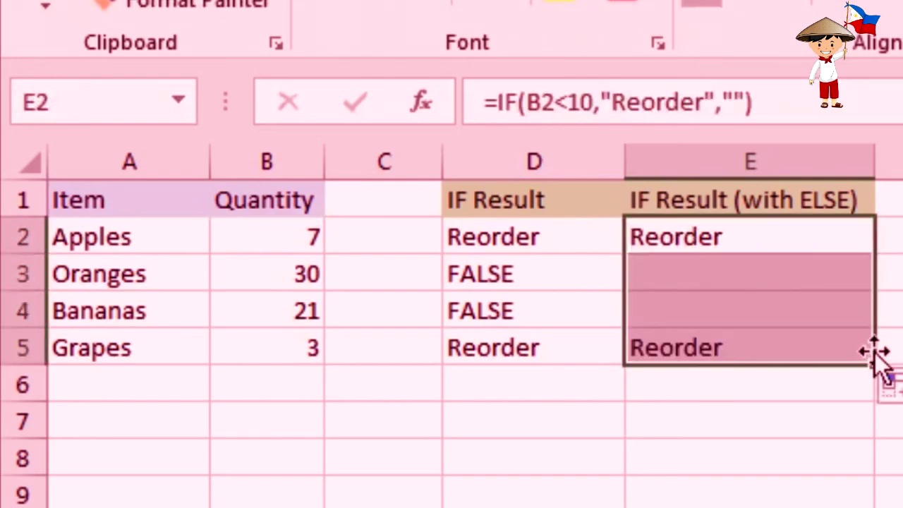
click(822, 236)
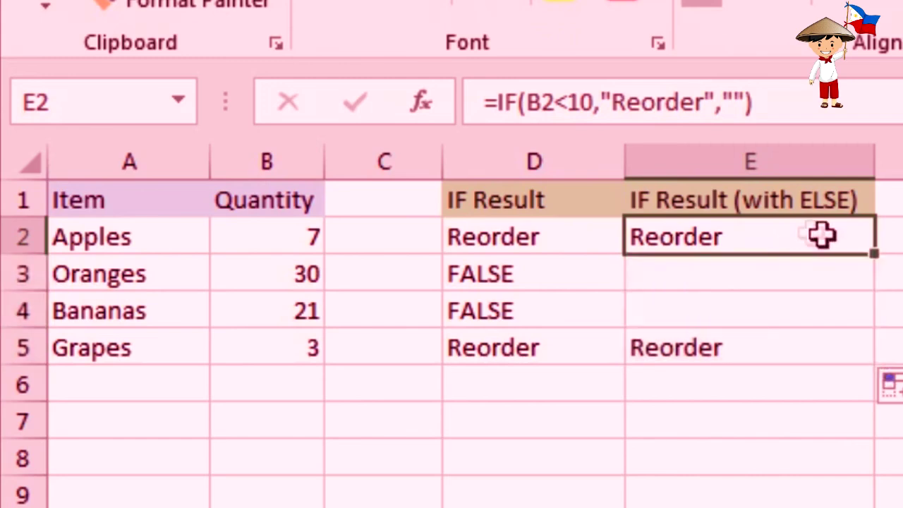
click(837, 274)
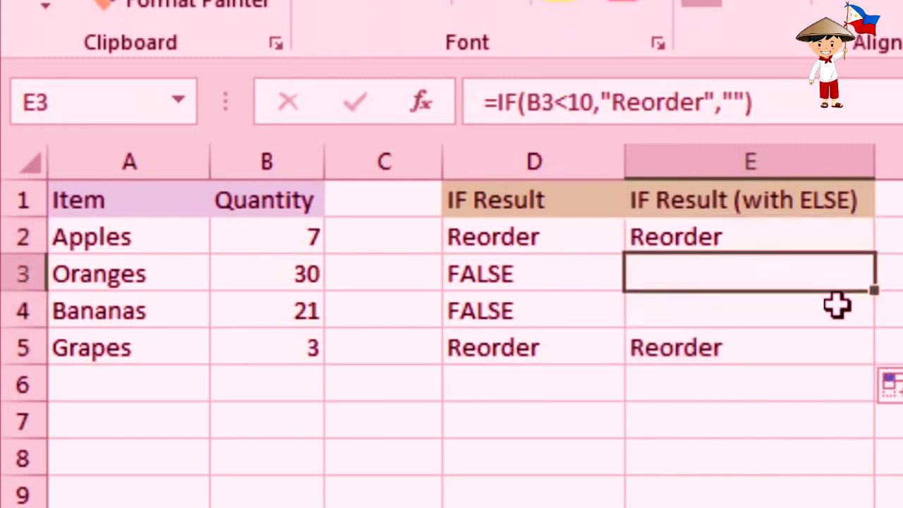
click(837, 309)
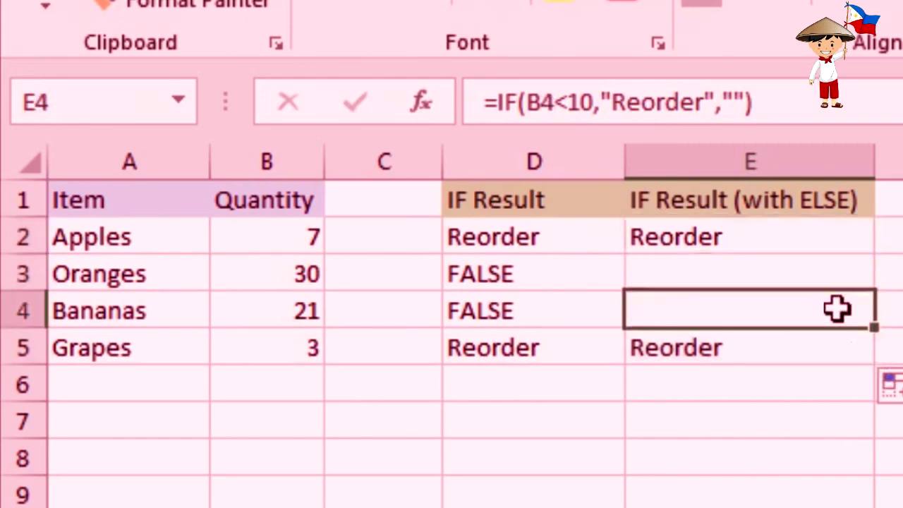
click(837, 345)
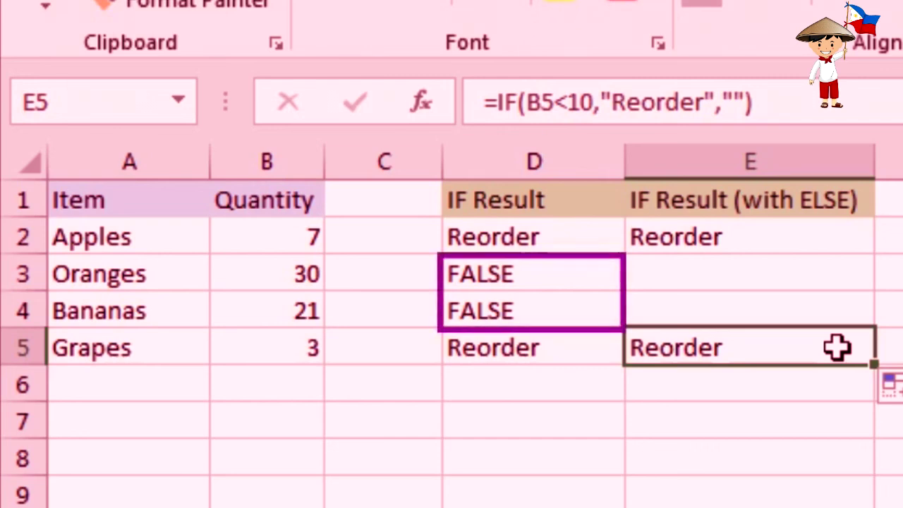